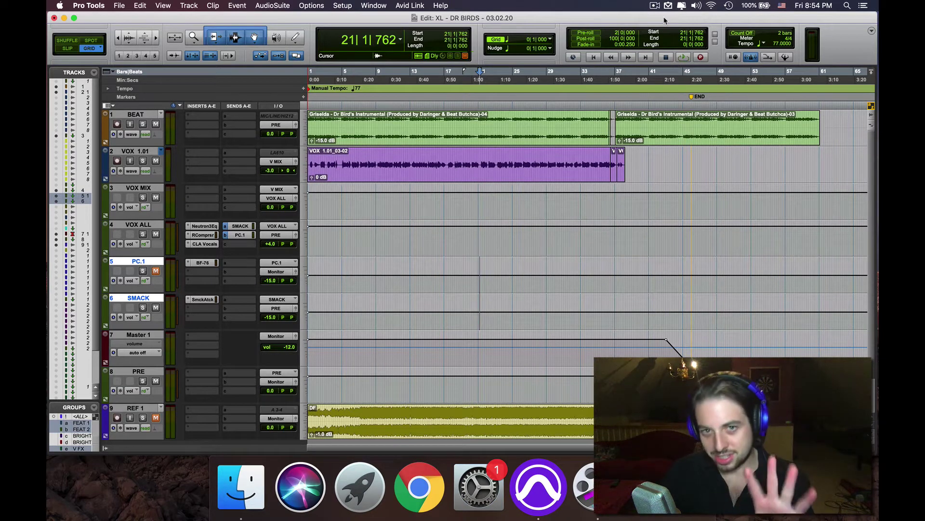
Audition the mix from bar 21 and inspect the BF-76 limiter on the PC.1 track during playback
key("space")
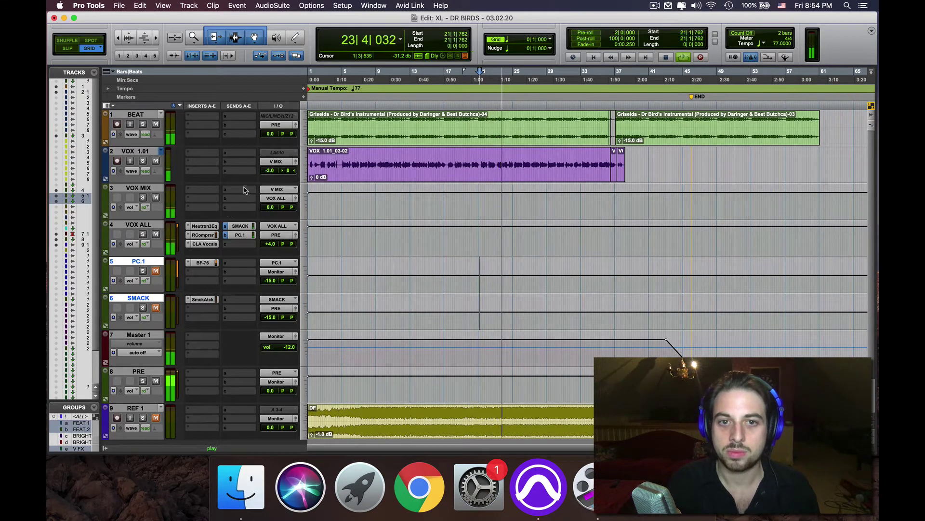
key("space")
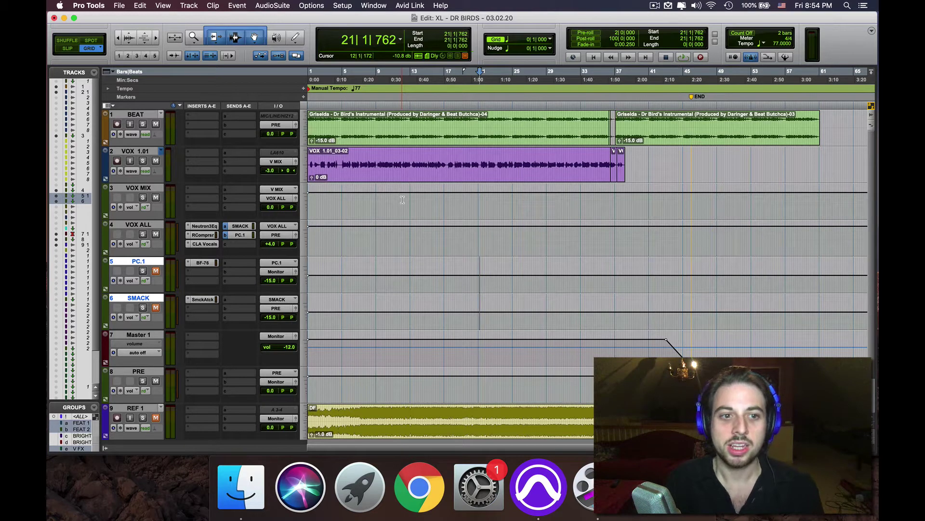
left_click(203, 263)
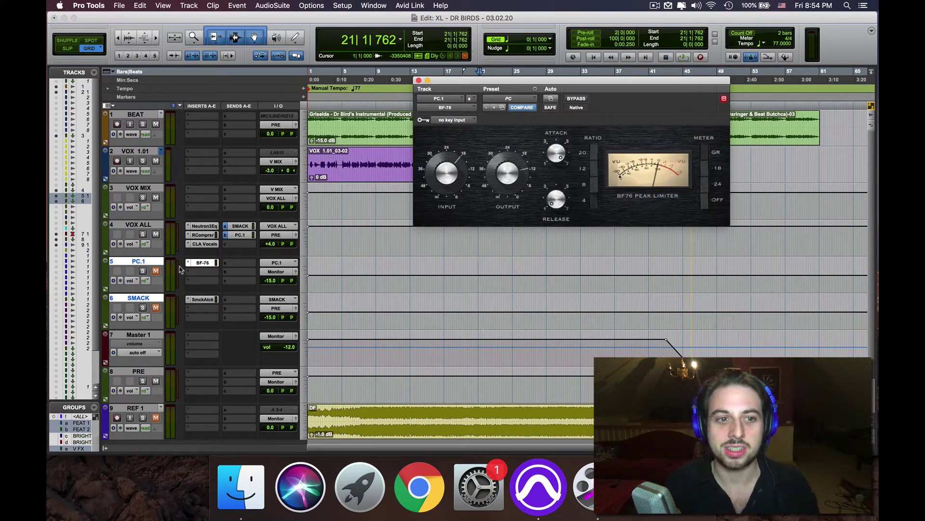
key("space")
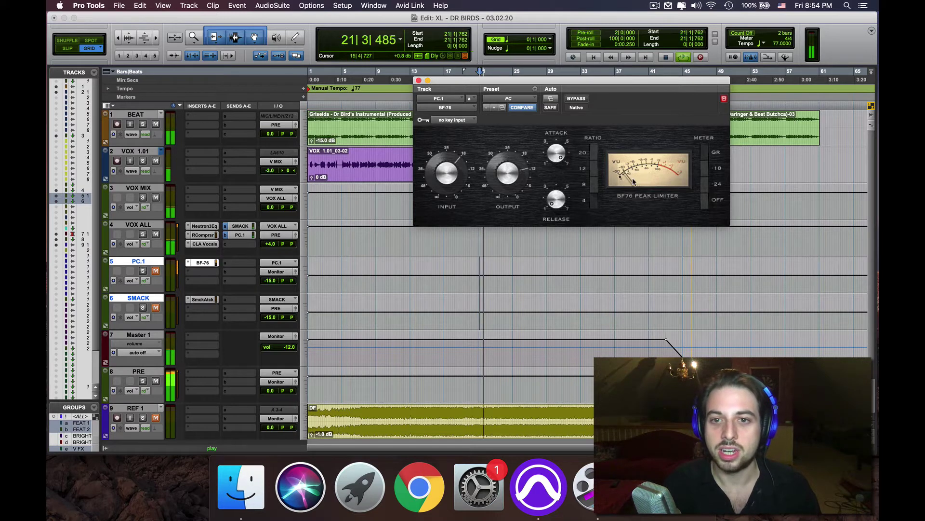
key("space")
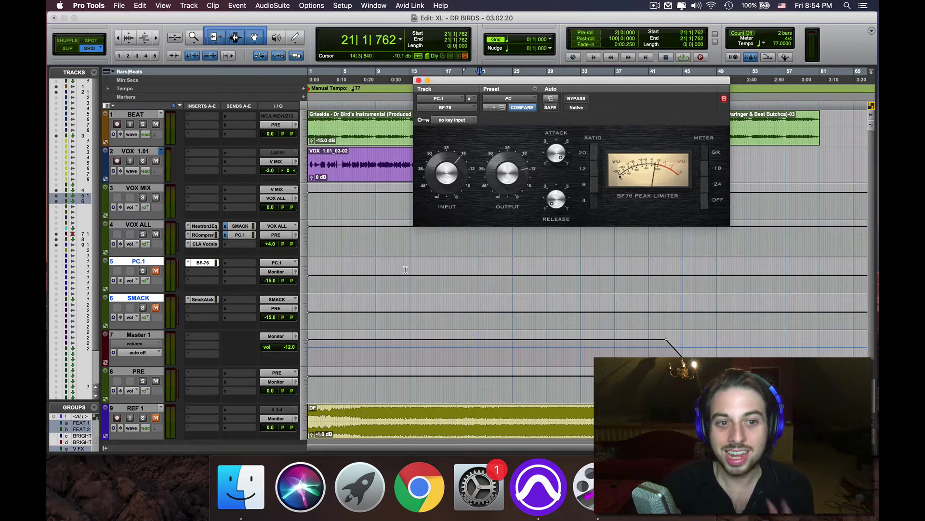
left_click(208, 263)
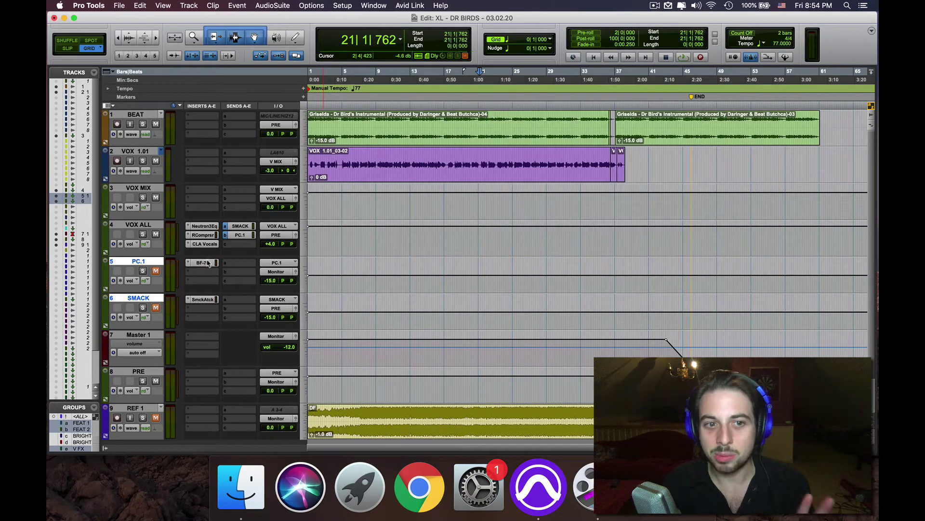
Load the Pumping Compressor for Vocals preset in Smack Attack on the SMACK track and set its output to 6.0
left_click(202, 299)
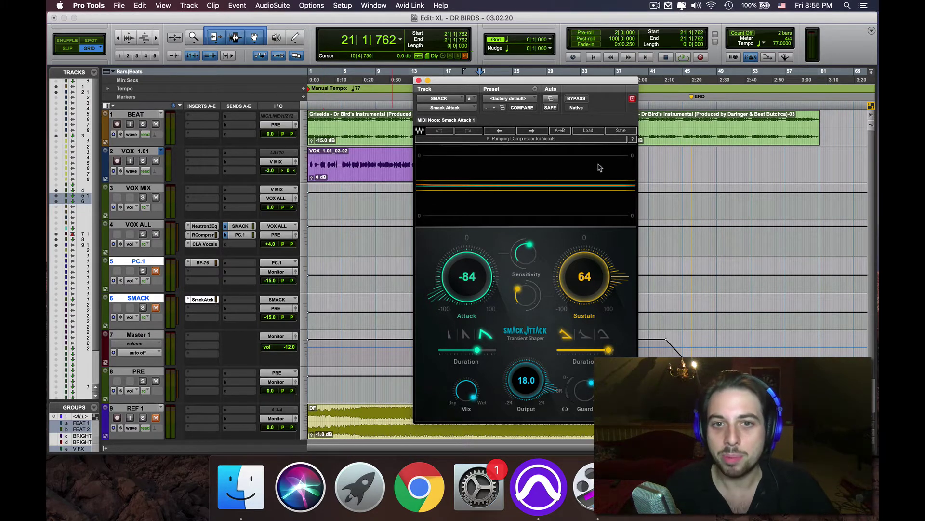
left_click(584, 132)
mouse_move(641, 213)
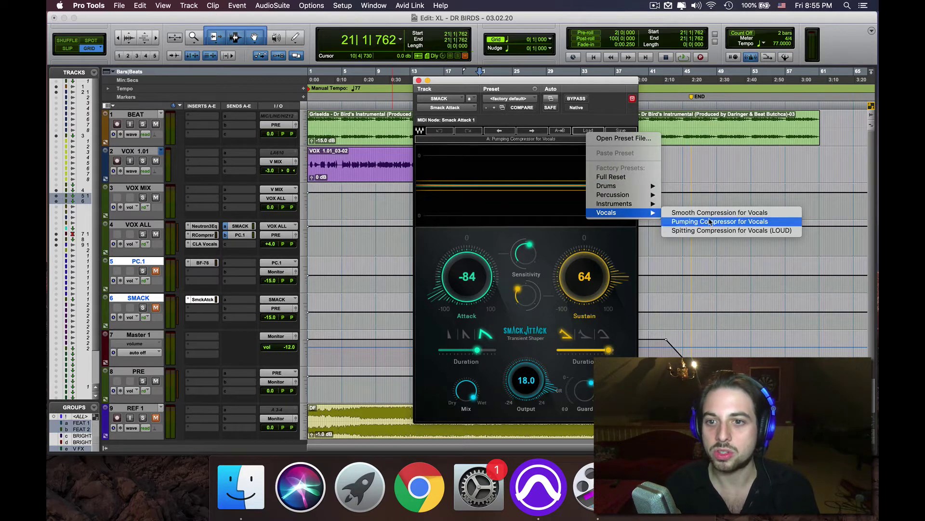
left_click(678, 222)
left_click_drag(469, 405, 469, 396)
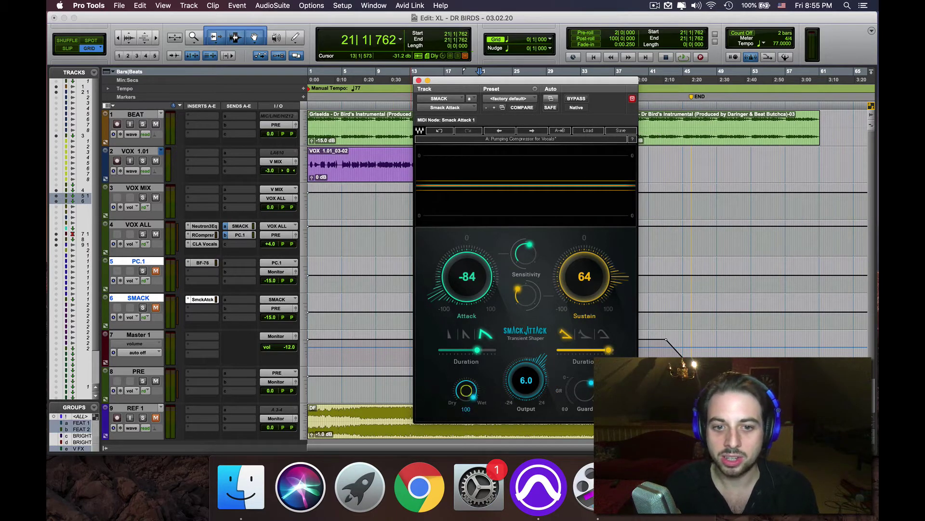
left_click(419, 81)
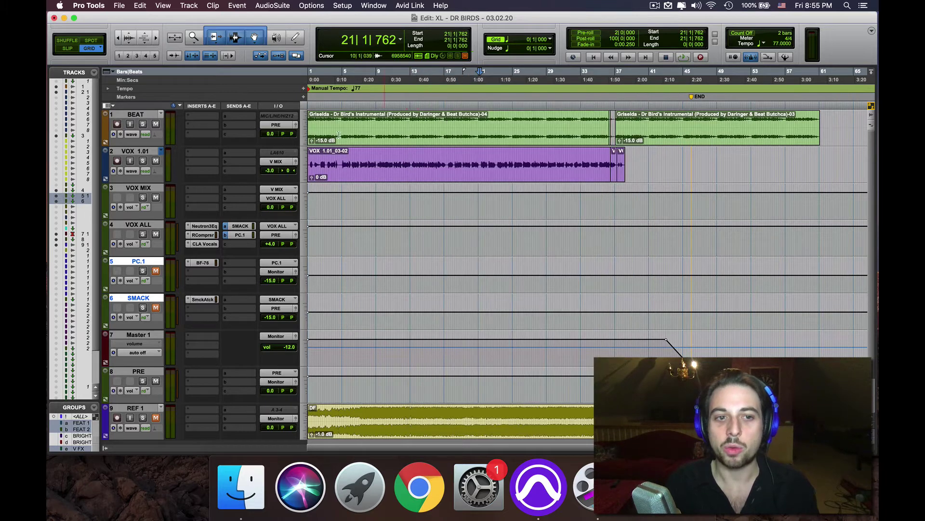
Mute the BEAT and VOX ALL tracks and play the SMACK parallel return by itself
left_click(155, 271)
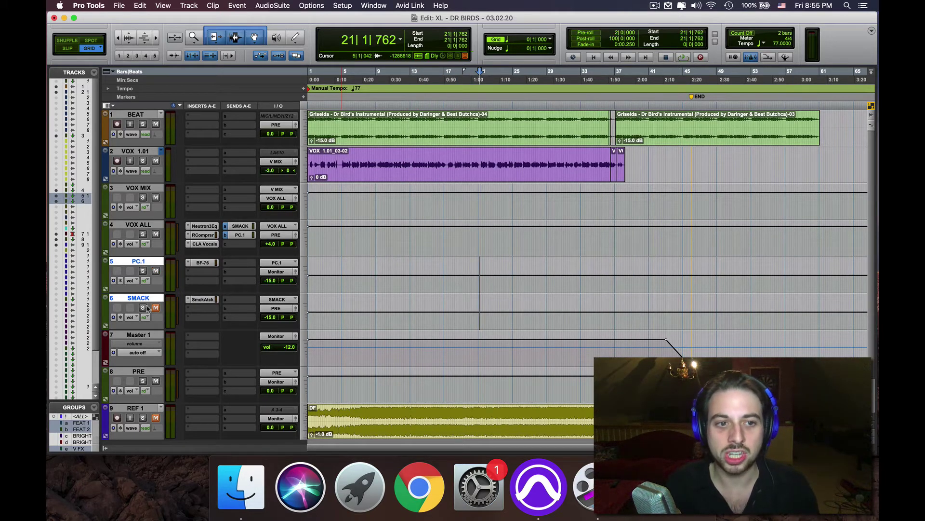
left_click(156, 124)
left_click(155, 234)
key("space")
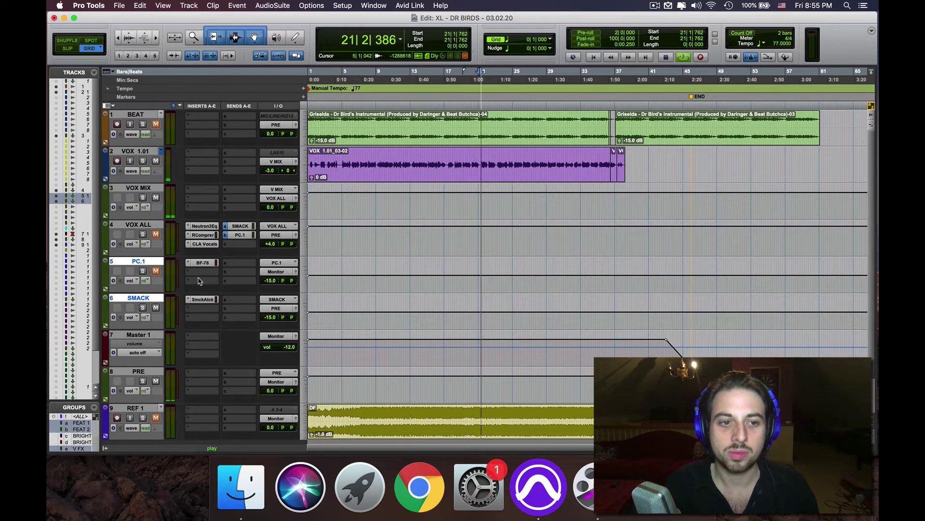
Try the SMACK track's volume at 0.0 dB during playback, undo that volume change and stop
left_click(271, 317, "alt")
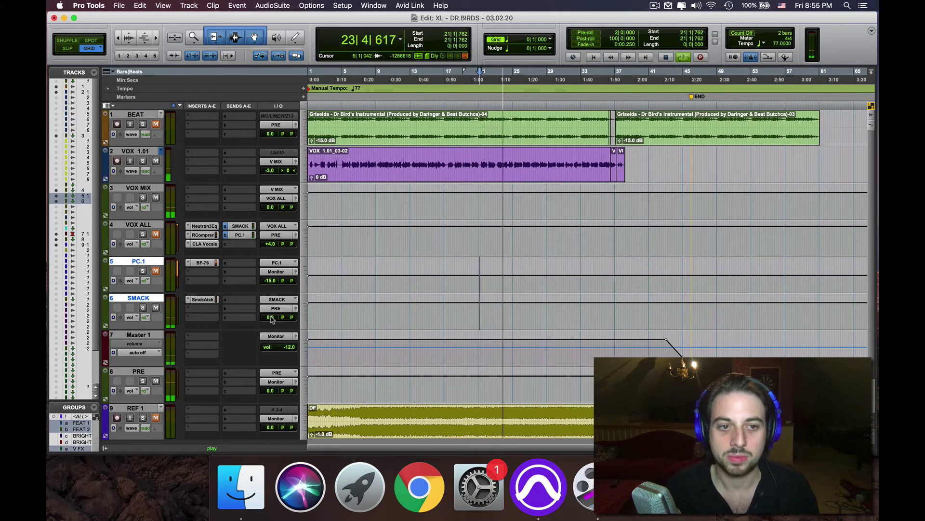
key("super+z")
key("space")
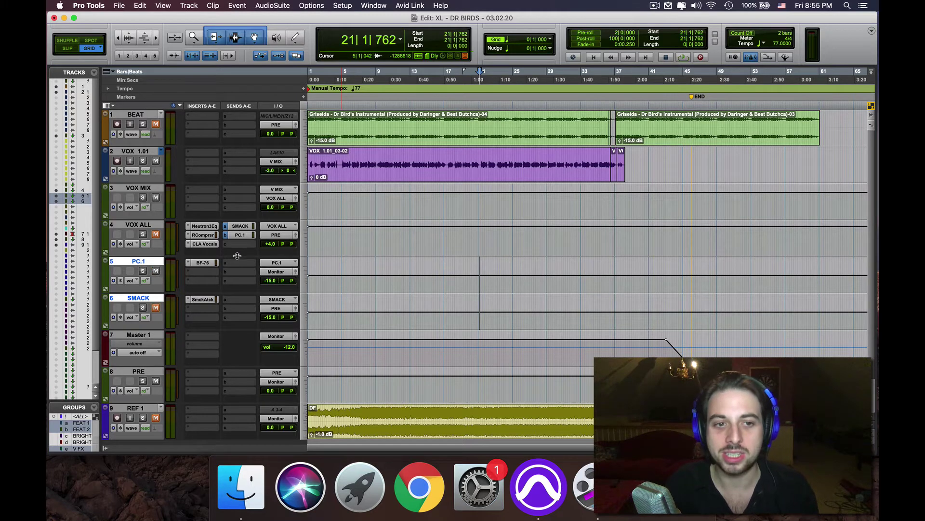
Audition the PC.1 return by itself with BEAT, VOX ALL and SMACK muted, trying its volume at 0.0 dB
key("space")
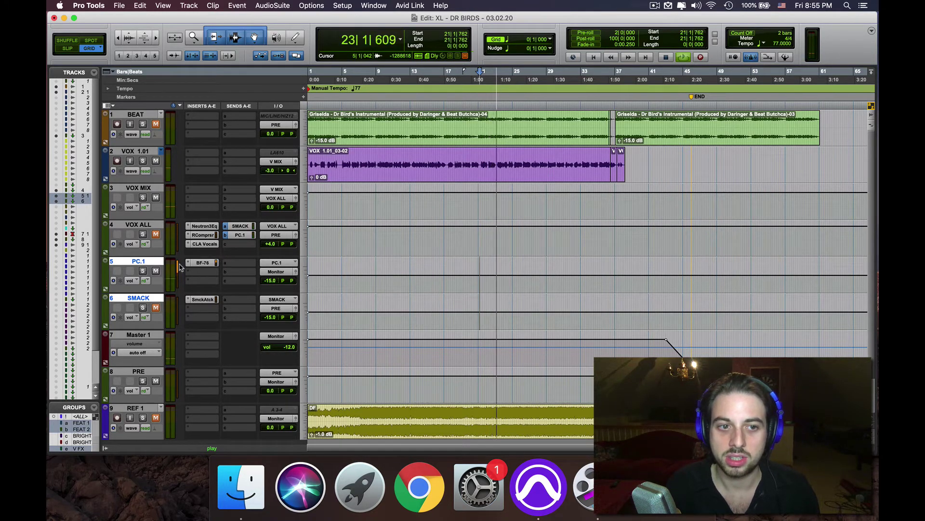
key("space")
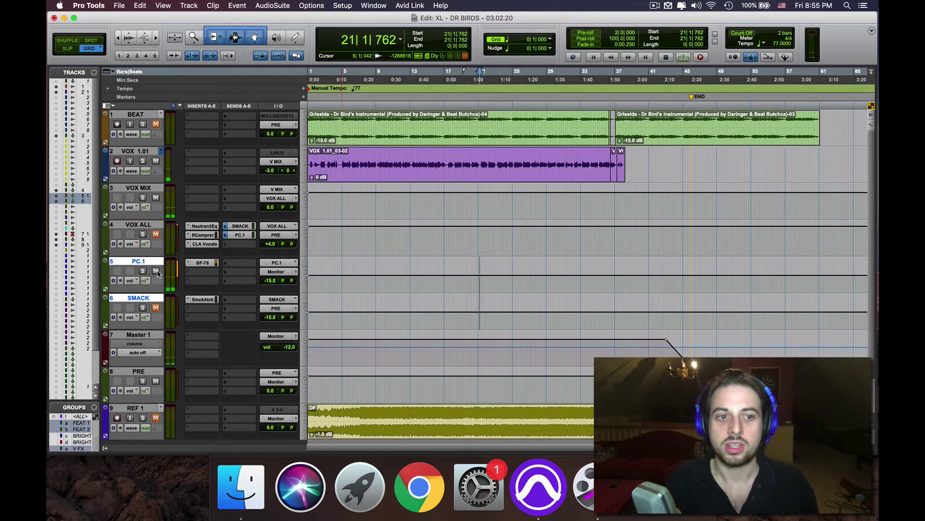
left_click(156, 271)
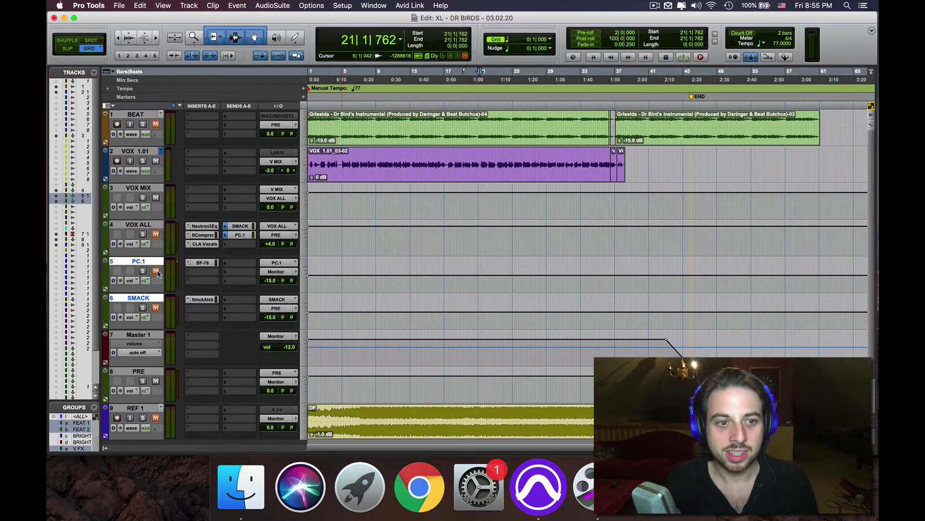
key("space")
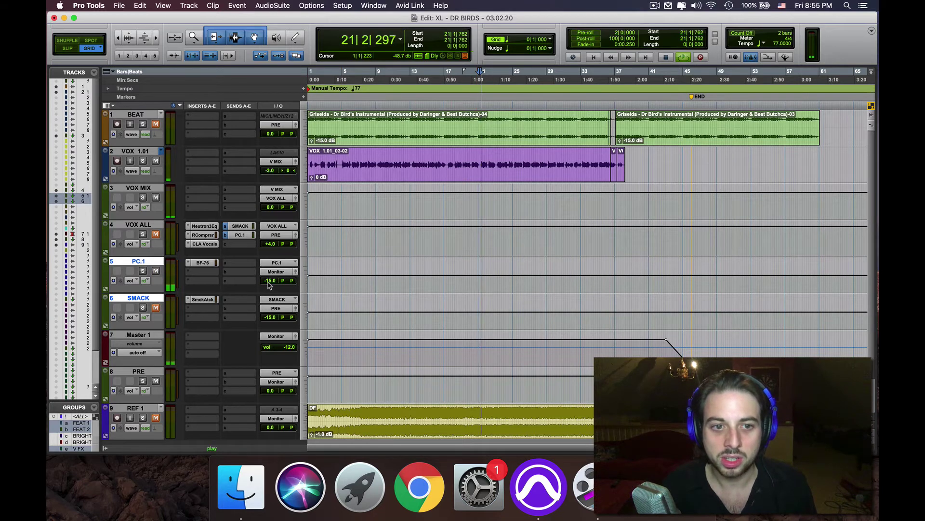
left_click(270, 280, "alt")
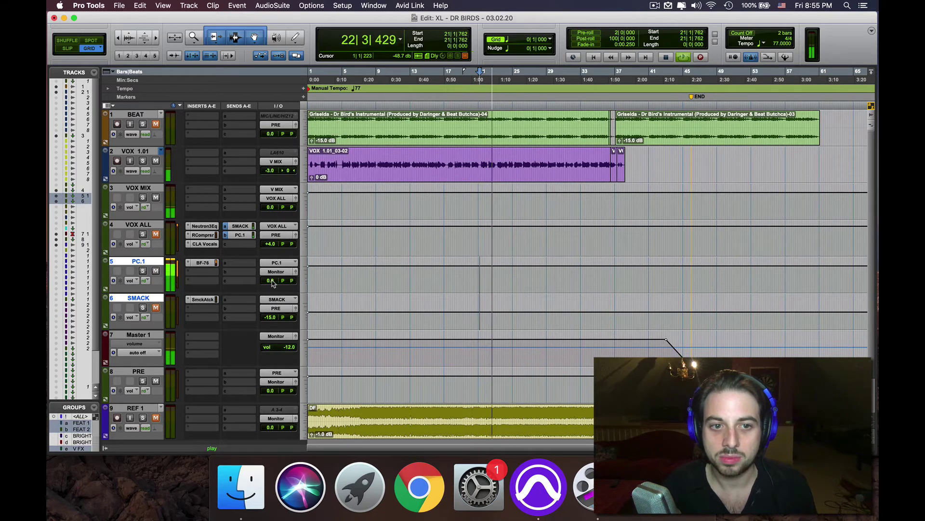
key("space")
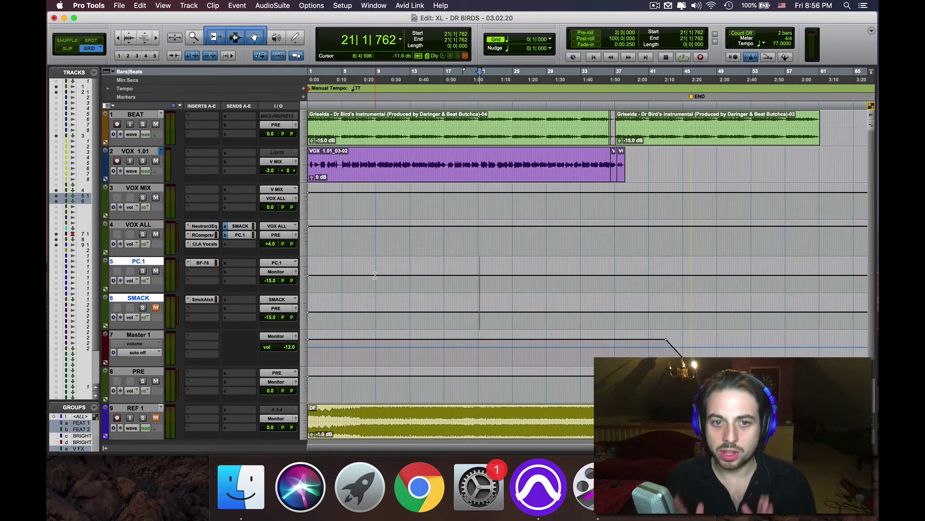
Compare the PC.1 and SMACK returns in the full mix by alternating their mutes during repeated playback, and review the Smack Attack settings
key("space")
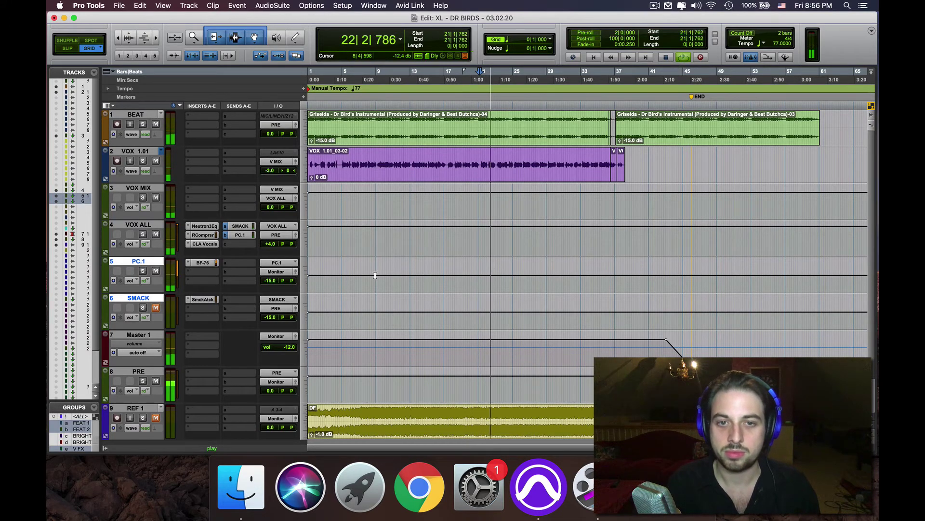
key("space")
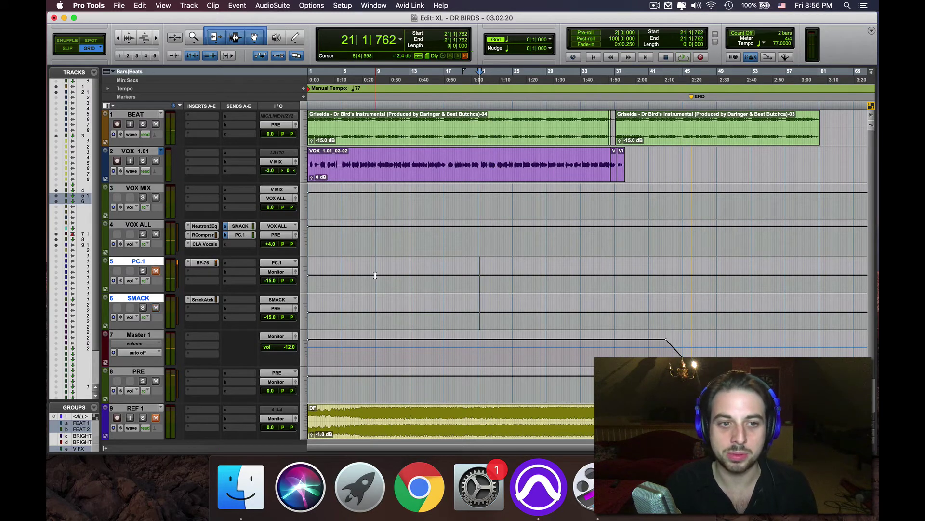
key("space")
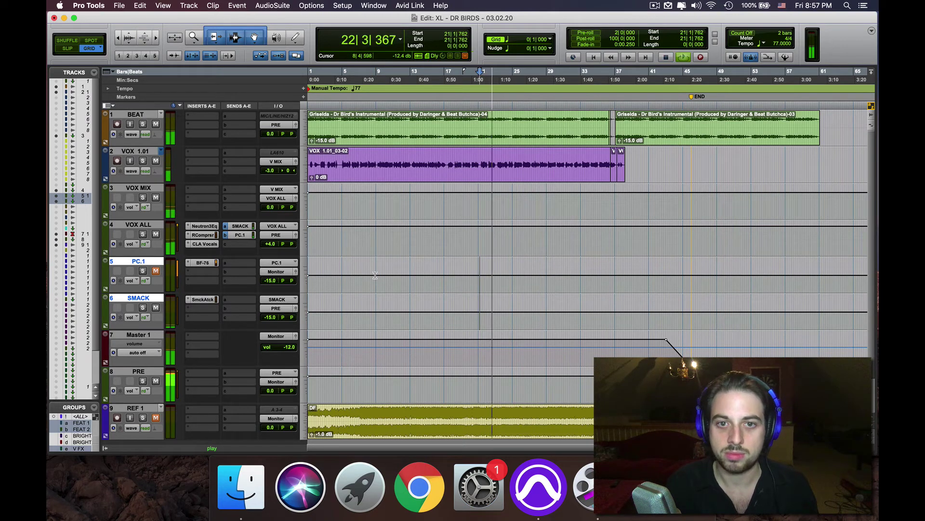
key("space")
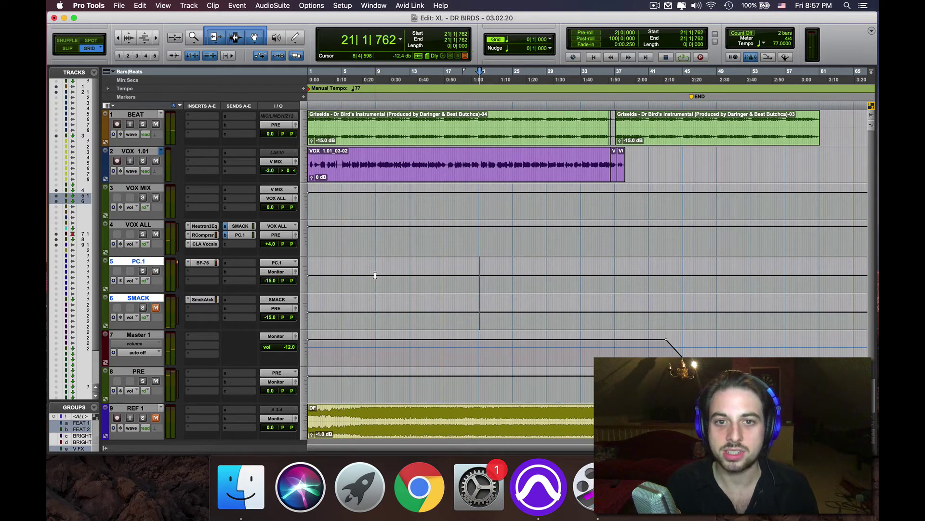
key("space")
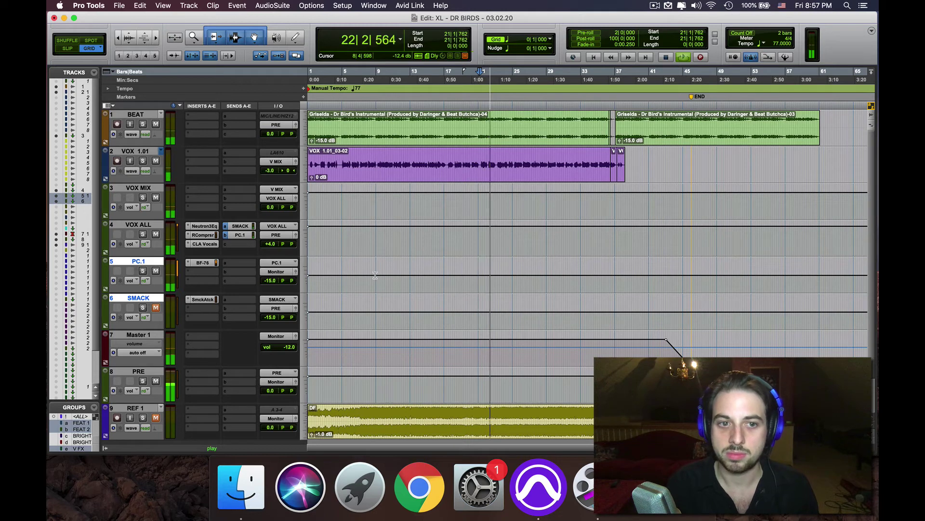
key("space")
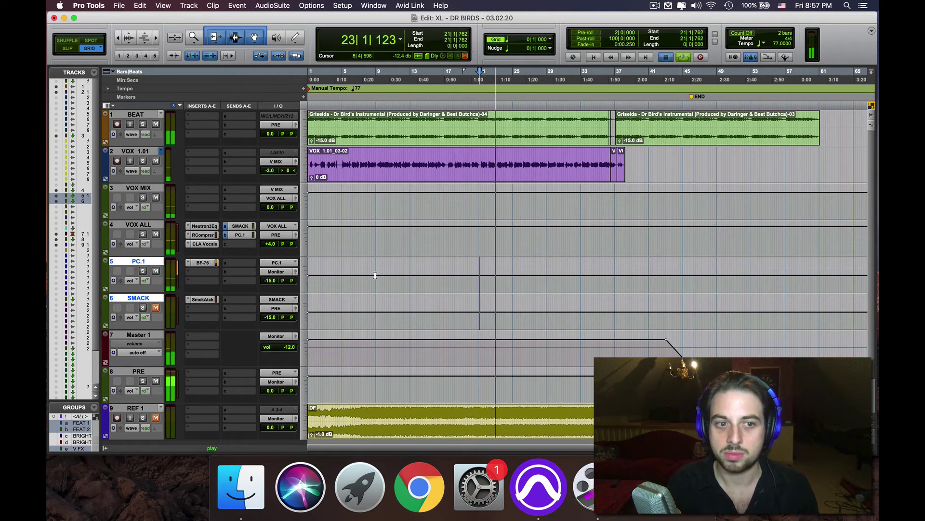
key("space")
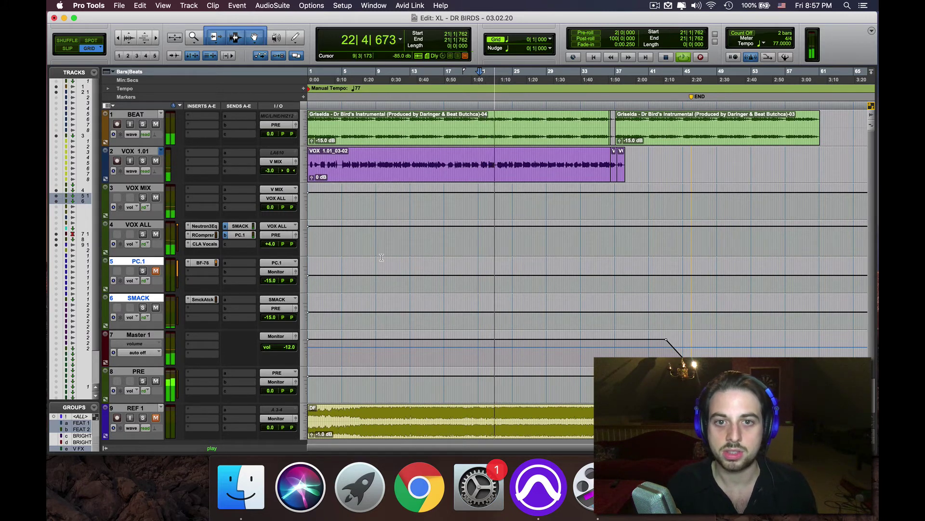
key("space")
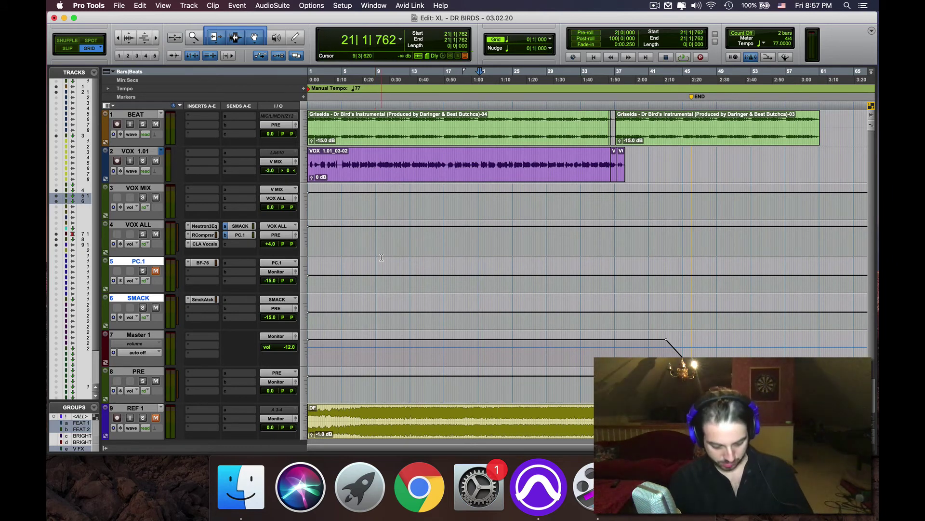
key("space")
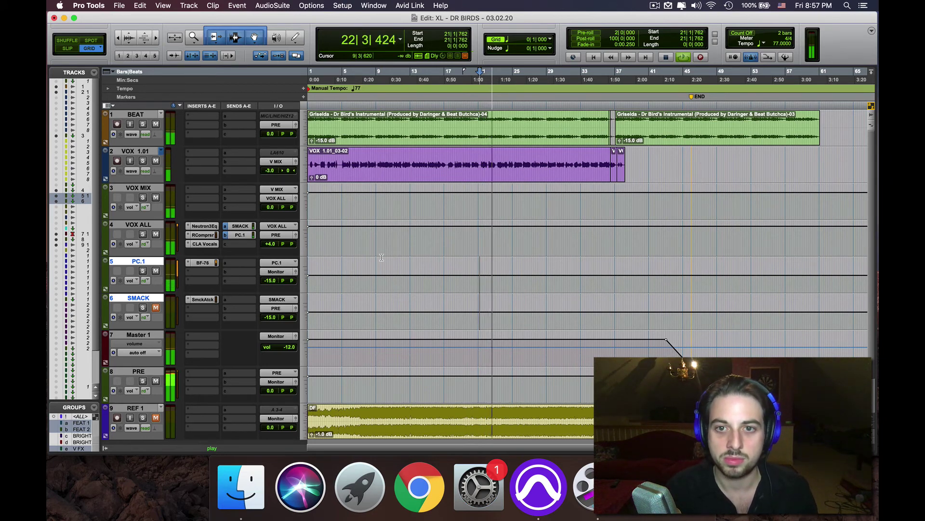
key("space")
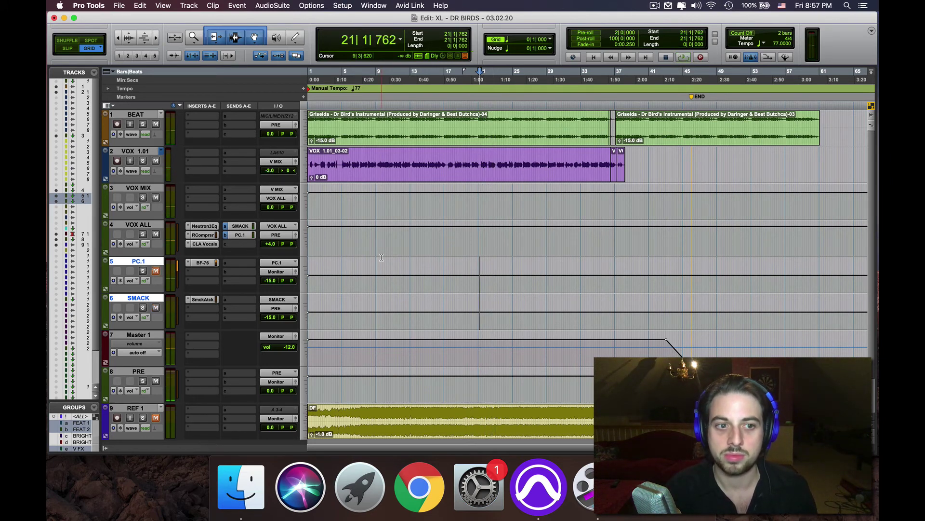
key("space")
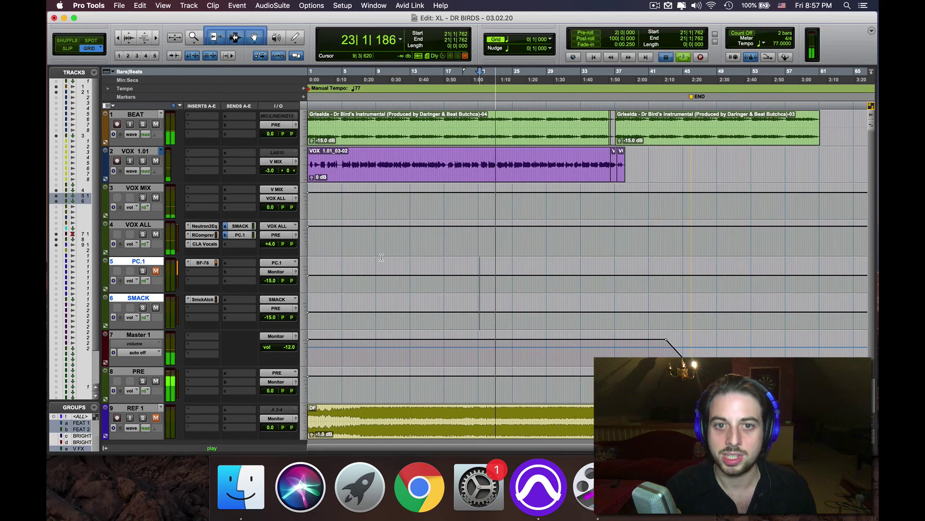
key("space")
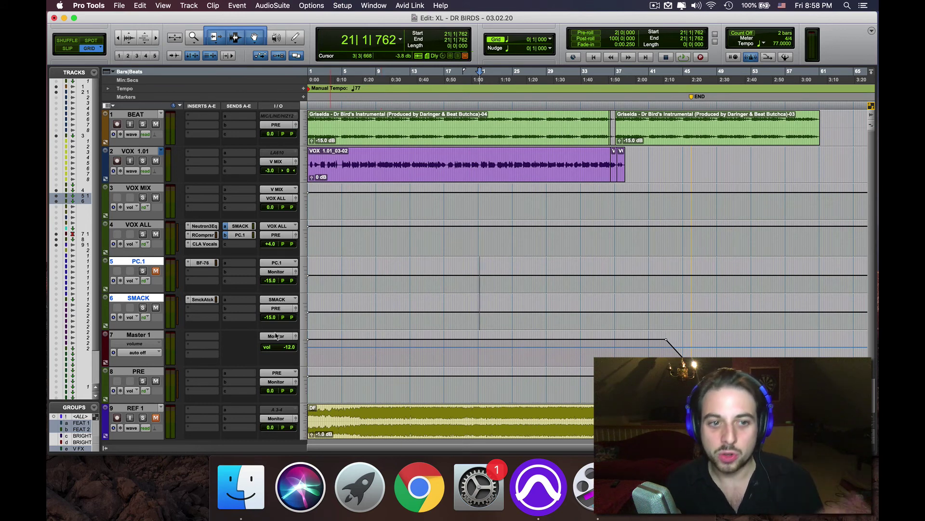
left_click(202, 299)
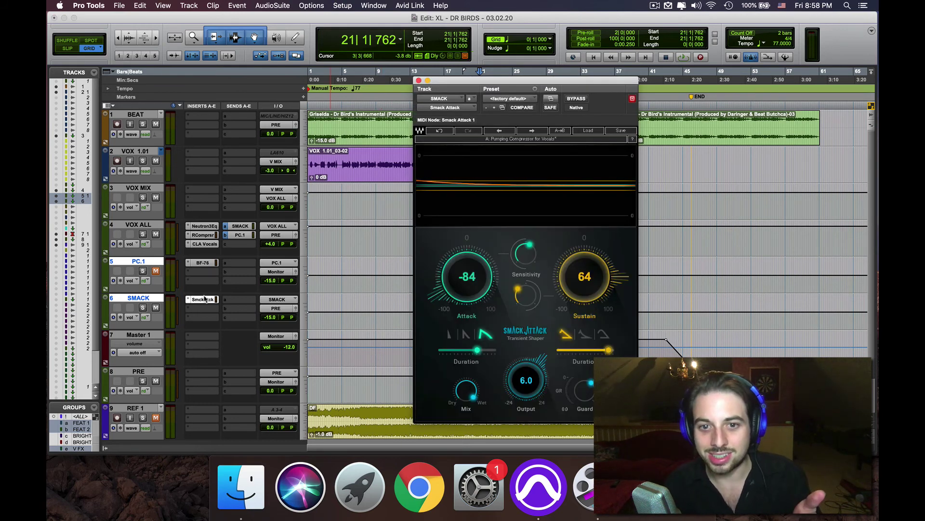
left_click(204, 299)
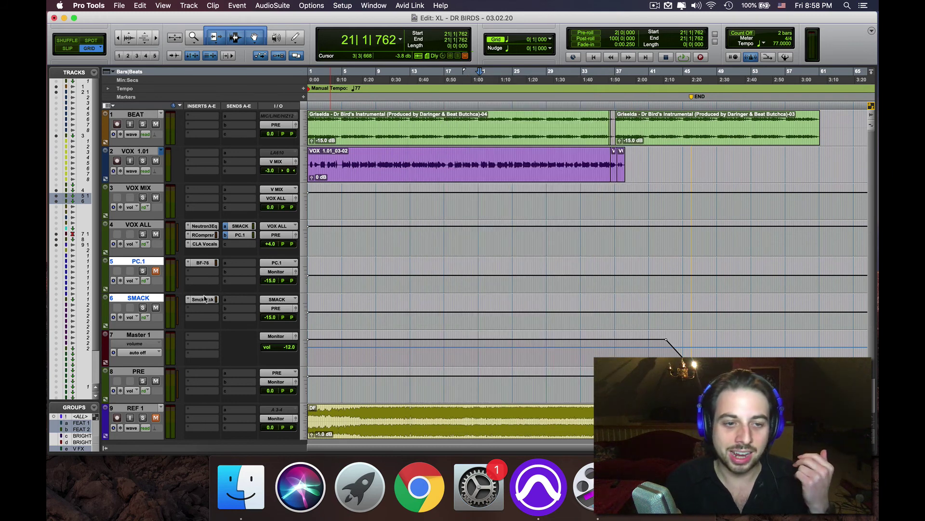